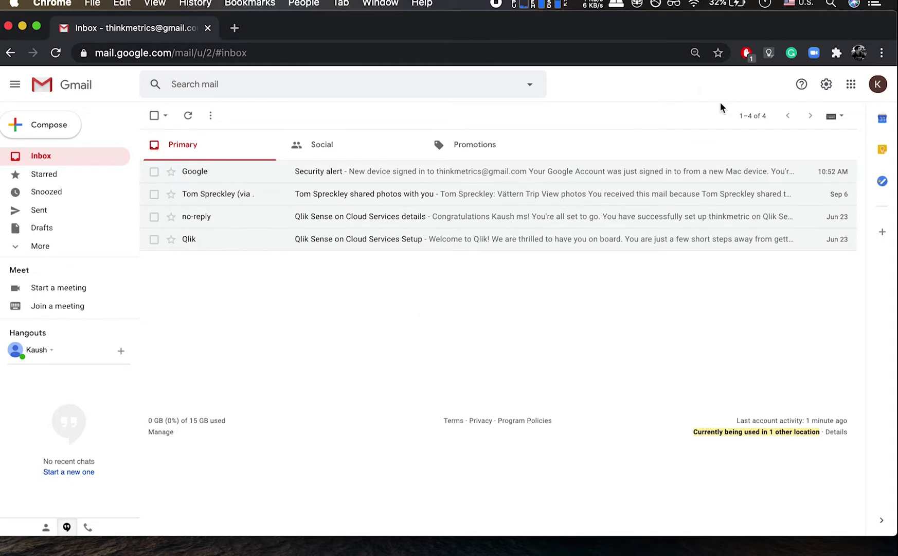
# Turn keyboard shortcuts on in Gmail's general settings and save the changes.
pyautogui.click(825, 86)
pyautogui.click(776, 149)
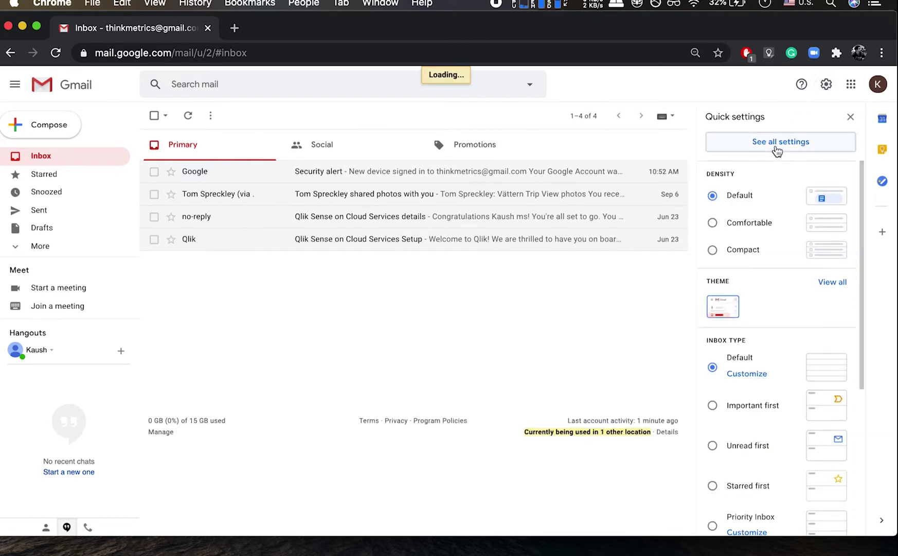
pyautogui.scroll(-5, 437, 272)
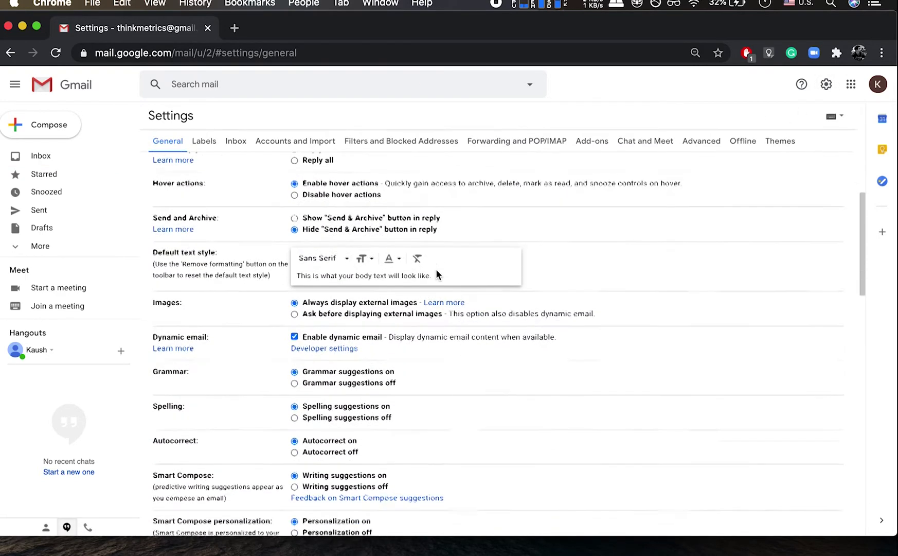
pyautogui.scroll(-5, 436, 273)
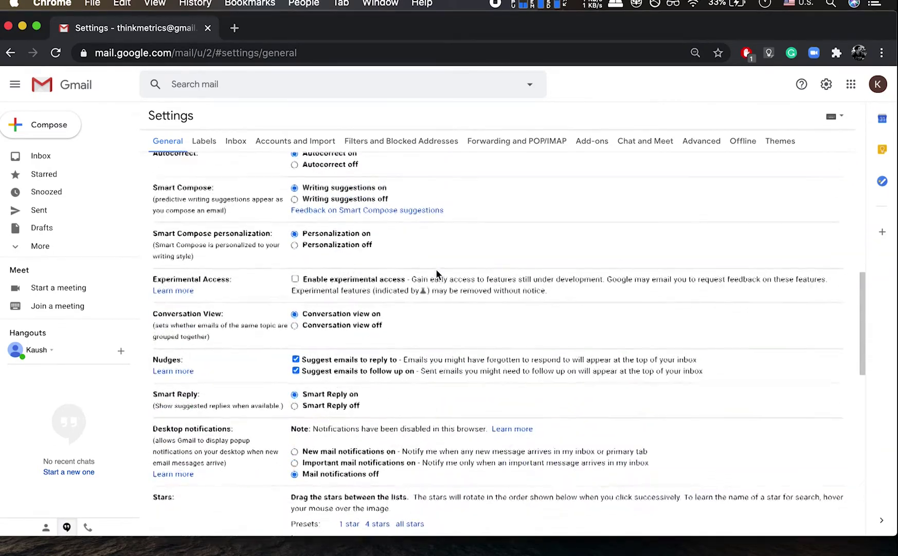
pyautogui.scroll(-5, 436, 274)
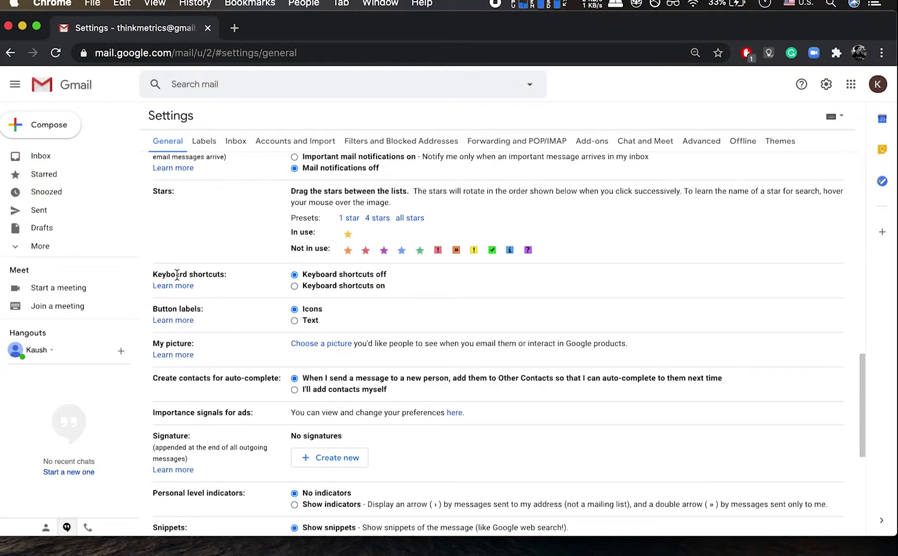
pyautogui.click(312, 287)
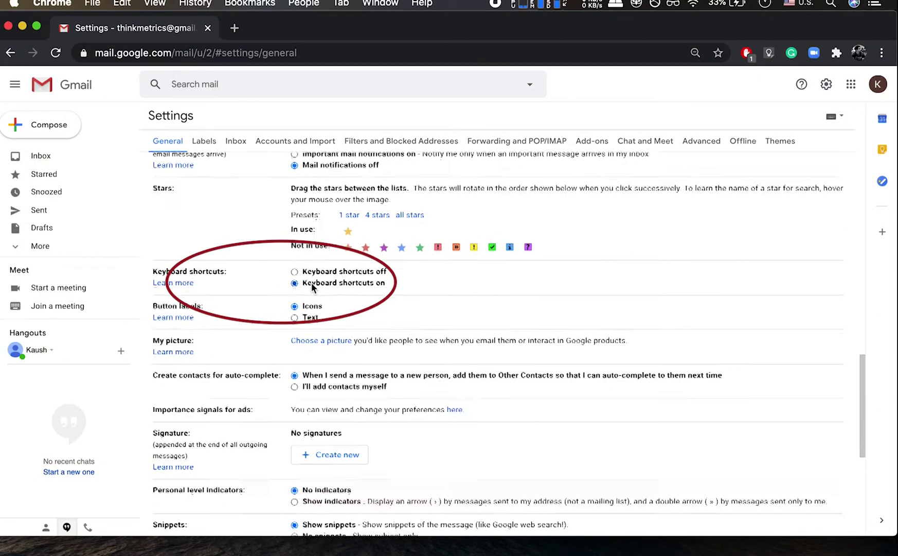
pyautogui.scroll(-6, 311, 286)
pyautogui.click(464, 476)
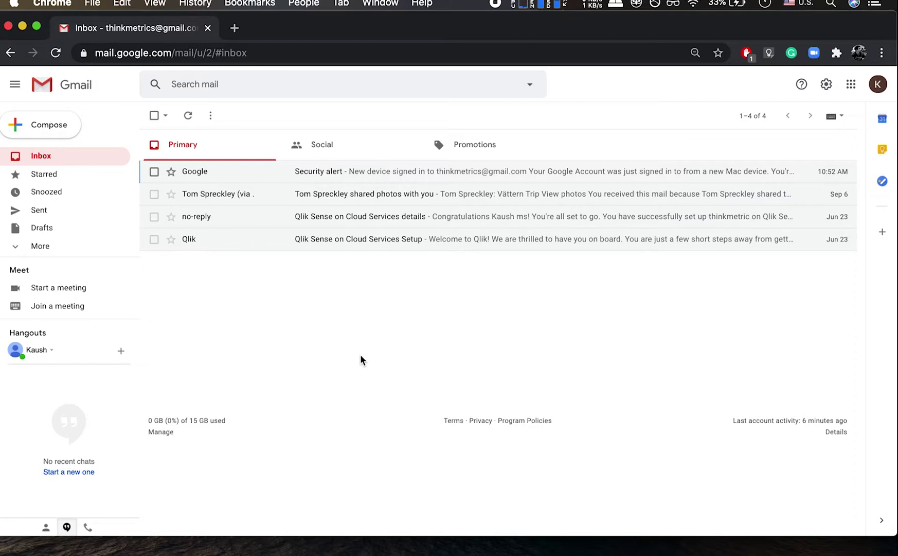
# Start a new message and enter "ggwg" as its recipient.
pyautogui.press('c')
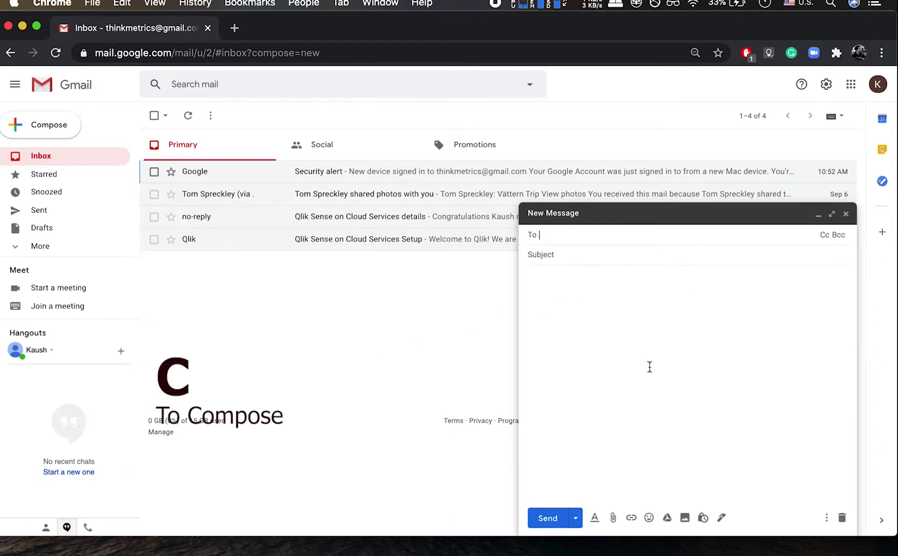
pyautogui.write('ggwg')
pyautogui.press('Return')
pyautogui.press('Tab')
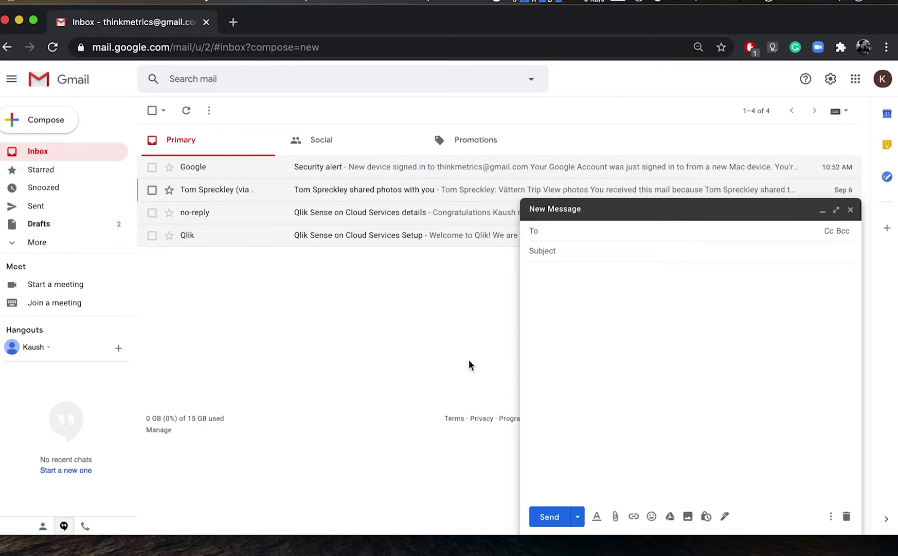
# Enter "das" as the new message's recipient, try to send it and close the compose window.
pyautogui.press('Tab')
pyautogui.click(555, 231)
pyautogui.write('das')
pyautogui.press('Return')
pyautogui.press('Tab')
pyautogui.press('Tab')
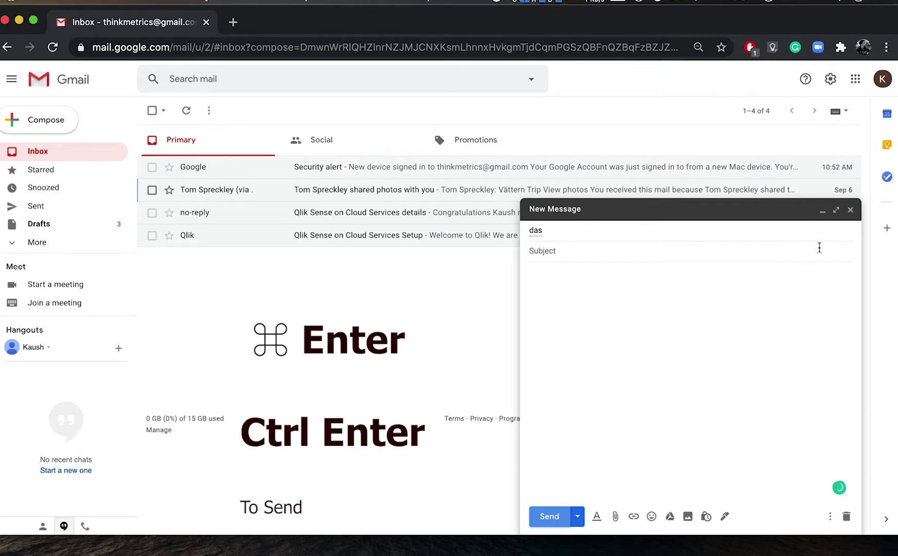
pyautogui.press('super+Return')
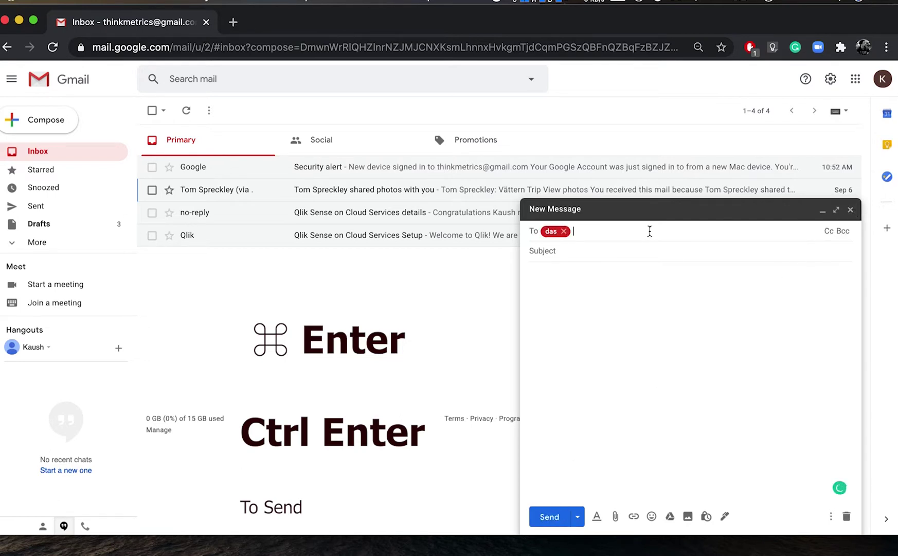
pyautogui.click(849, 210)
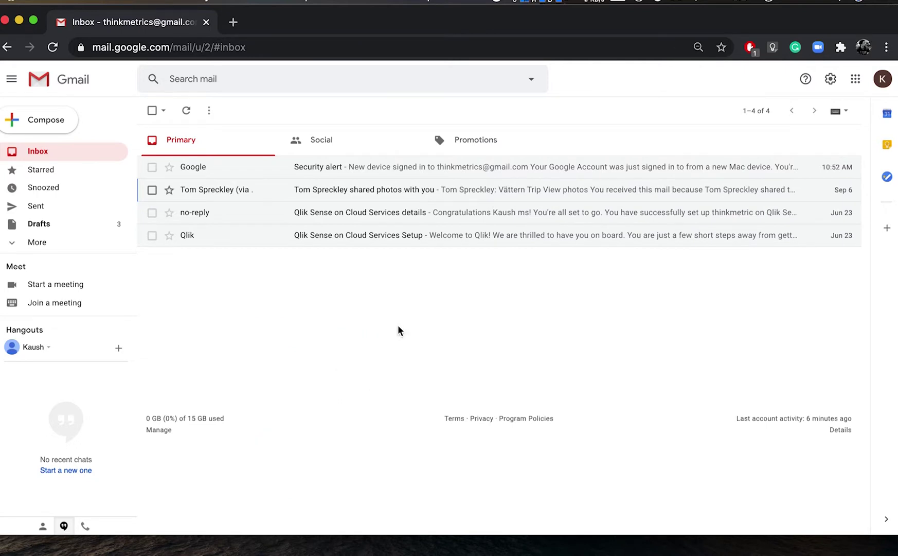
# Open Google's "Security alert" email and return to the inbox, twice in a row.
pyautogui.press('k')
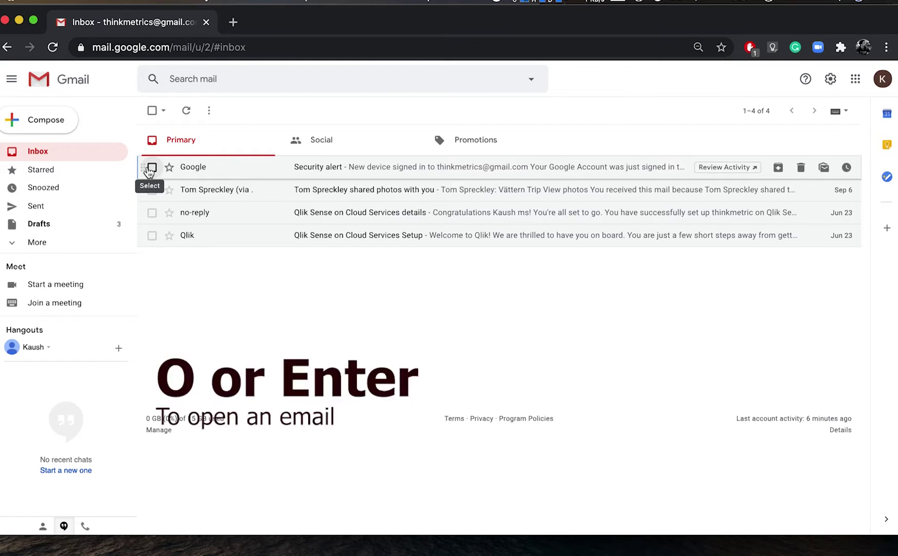
pyautogui.press('o')
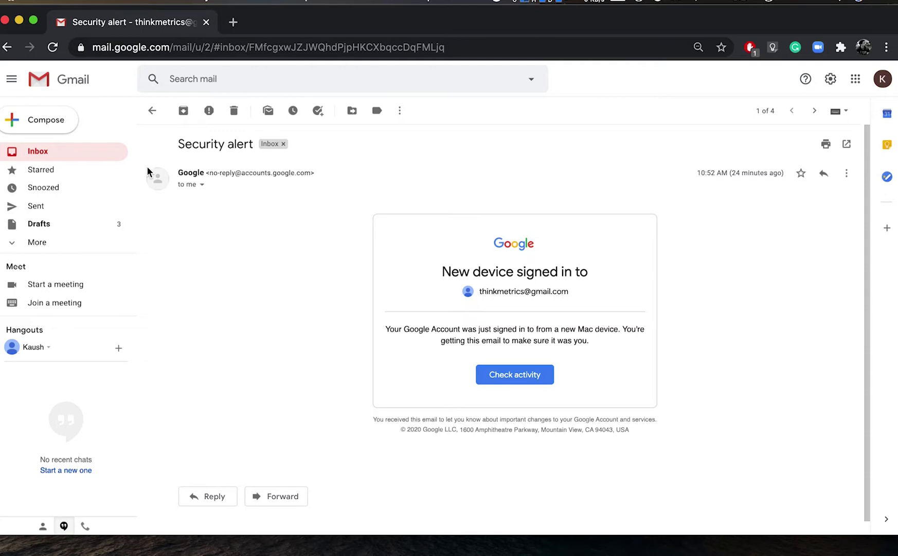
pyautogui.press('u')
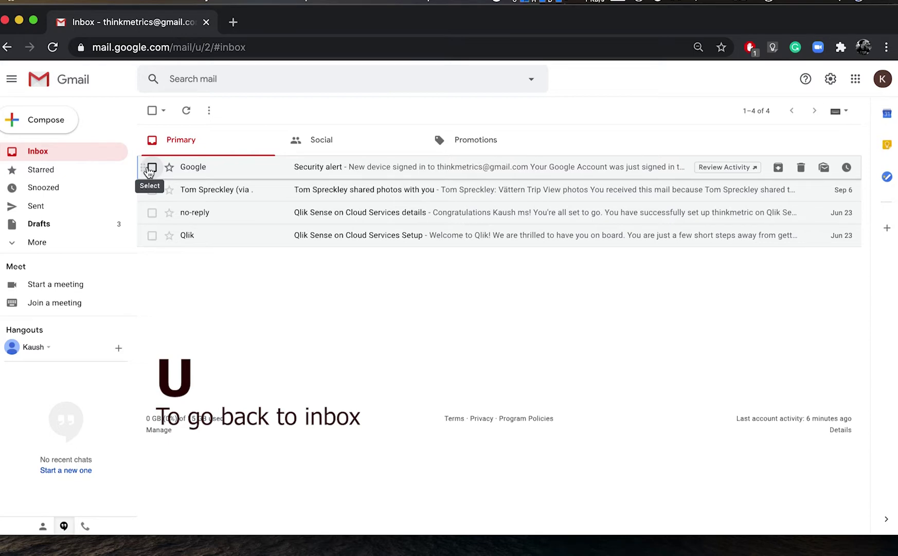
pyautogui.press('o')
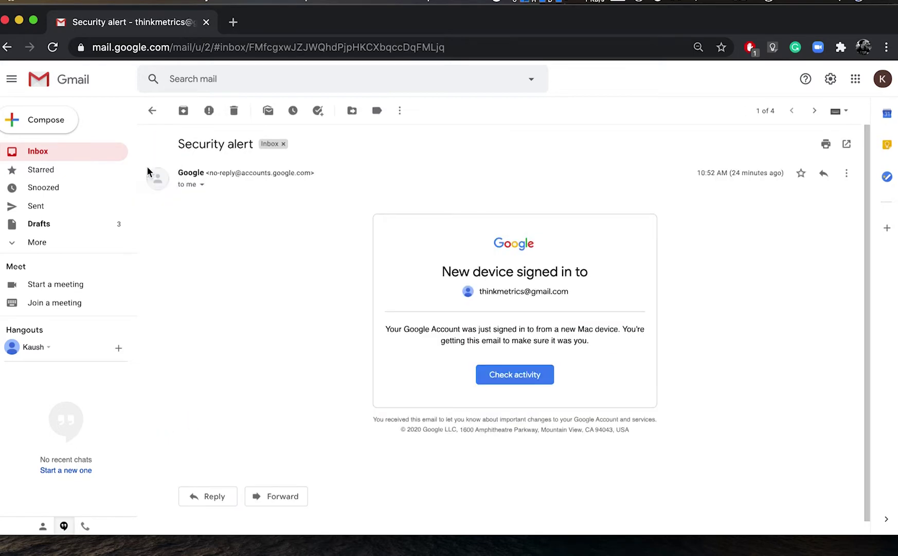
pyautogui.press('u')
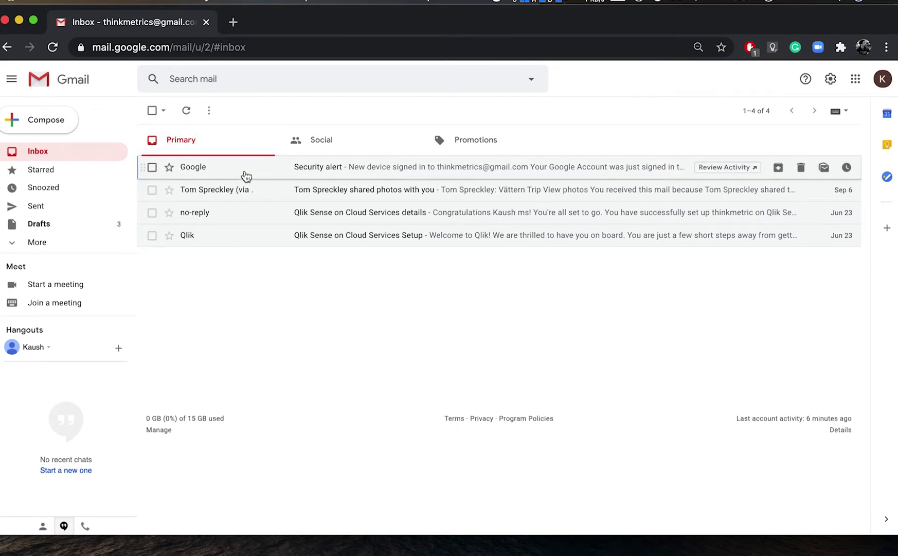
# Open the "Qlik Sense on Cloud Services details" email and return to the inbox.
pyautogui.press('j')
pyautogui.press('j')
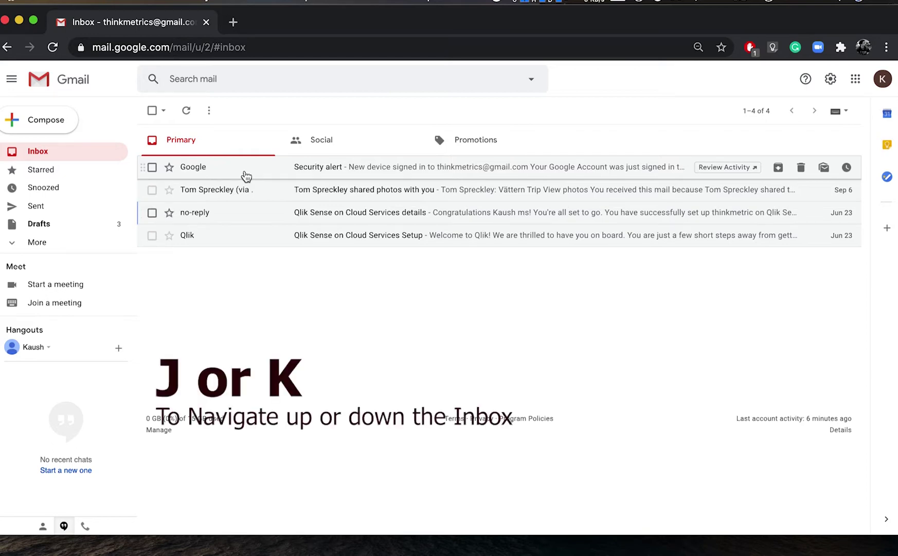
pyautogui.press('Return')
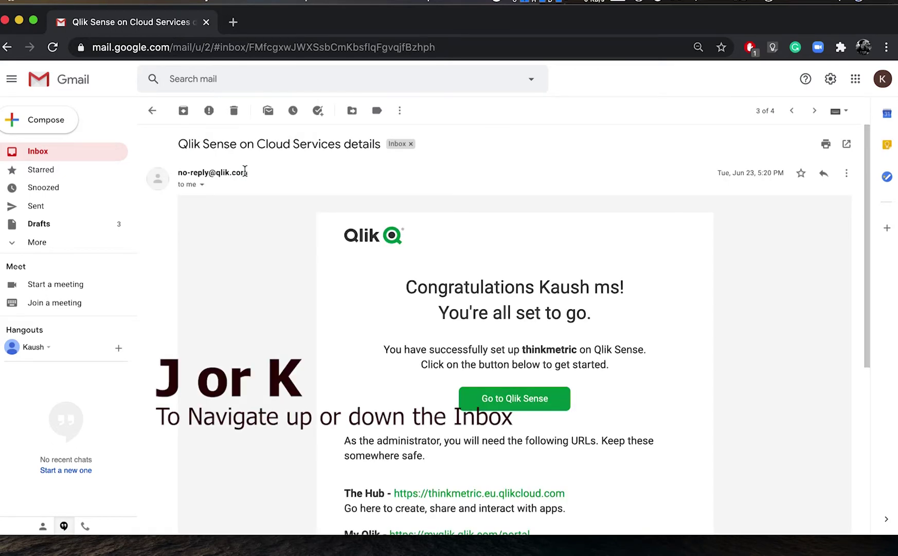
pyautogui.press('u')
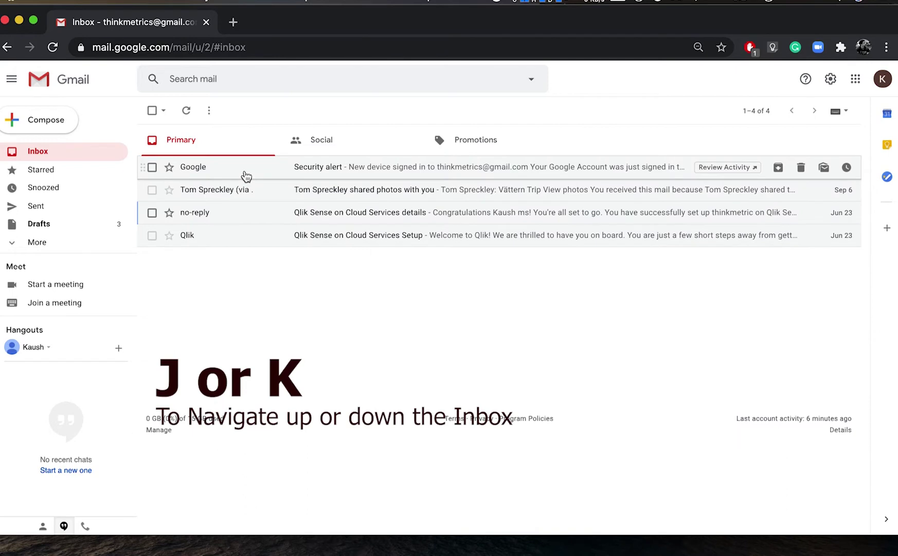
# Open the "[Request received] Loss of data" conversation and step back and forth through its messages, ending on the last one.
pyautogui.press('k')
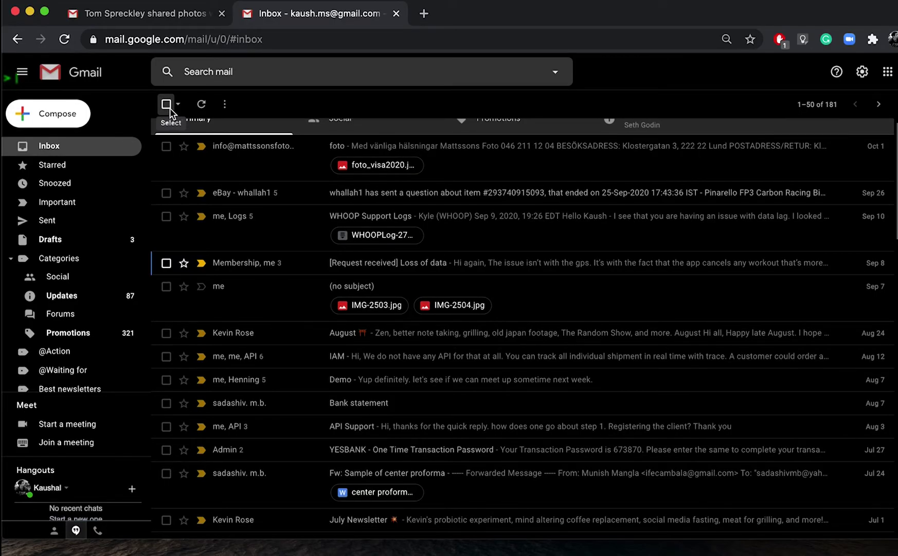
pyautogui.press('o')
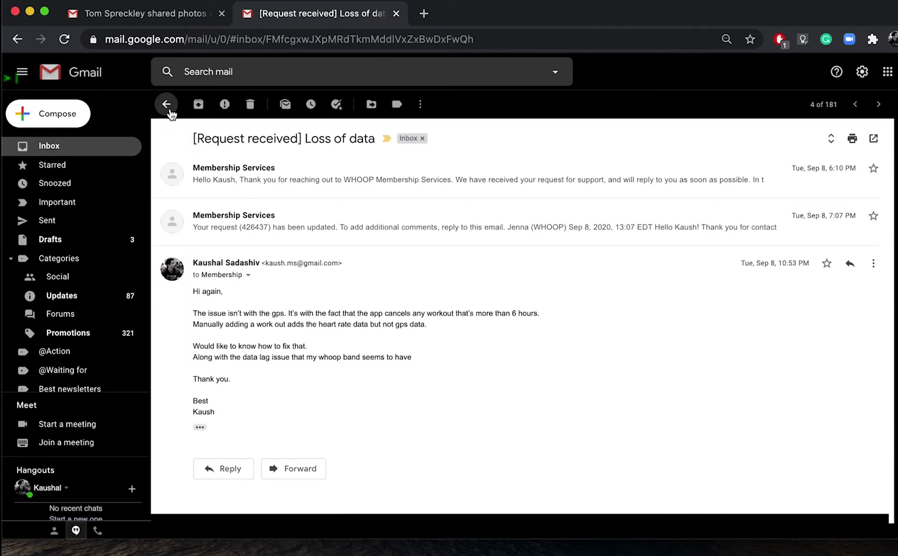
pyautogui.press('n')
pyautogui.press('p')
pyautogui.press('p')
pyautogui.press('n')
pyautogui.press('n')
pyautogui.press('p')
pyautogui.press('n')
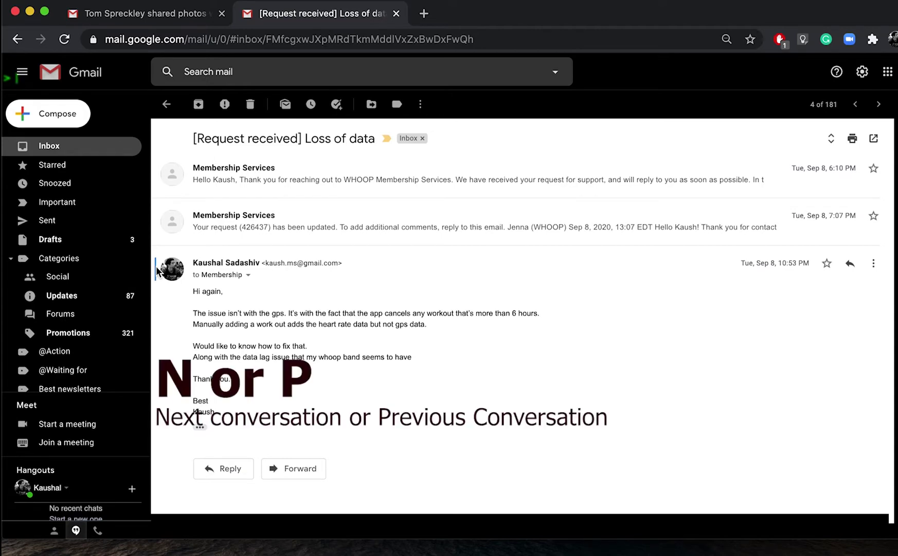
# Move up to the first Membership Services message in the conversation and expand it.
pyautogui.press('p')
pyautogui.press('p')
pyautogui.press('n')
pyautogui.press('n')
pyautogui.press('p')
pyautogui.press('p')
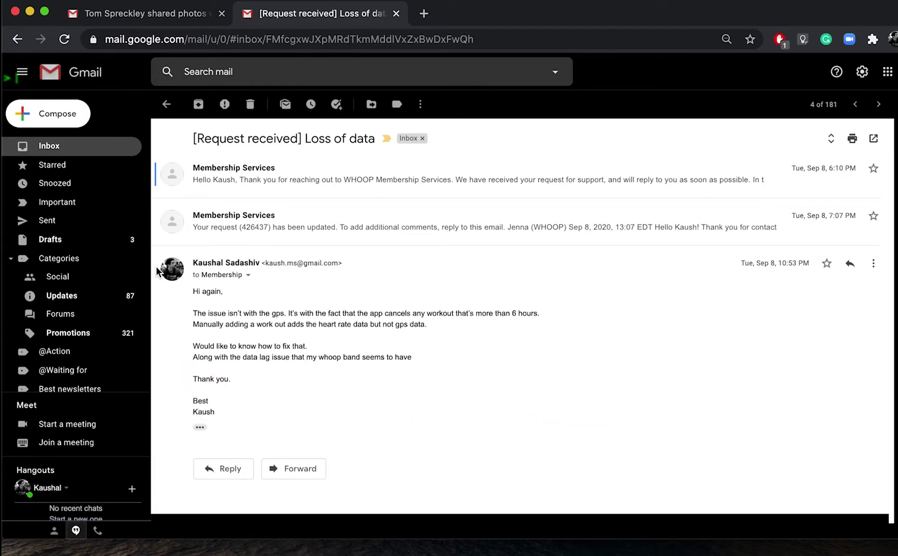
pyautogui.press('Return')
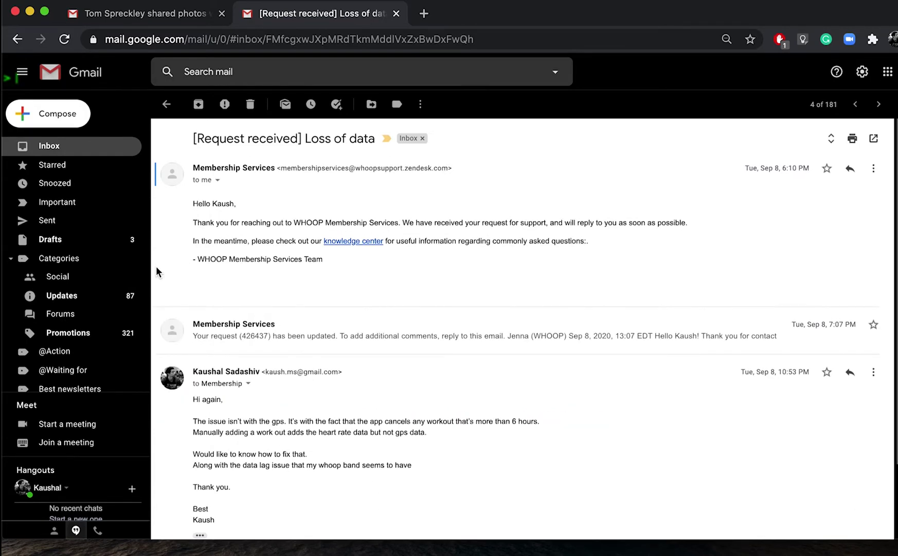
# Switch to the other account's inbox, open the "Qlik Sense on Cloud Services Setup" email and send it to the trash.
pyautogui.press('super+1')
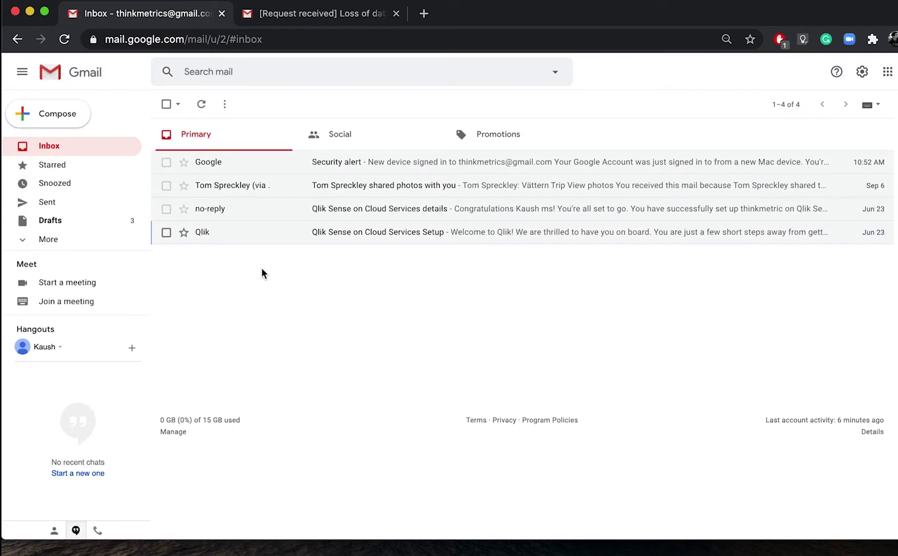
pyautogui.press('k')
pyautogui.press('k')
pyautogui.press('k')
pyautogui.press('j')
pyautogui.press('j')
pyautogui.press('j')
pyautogui.press('Return')
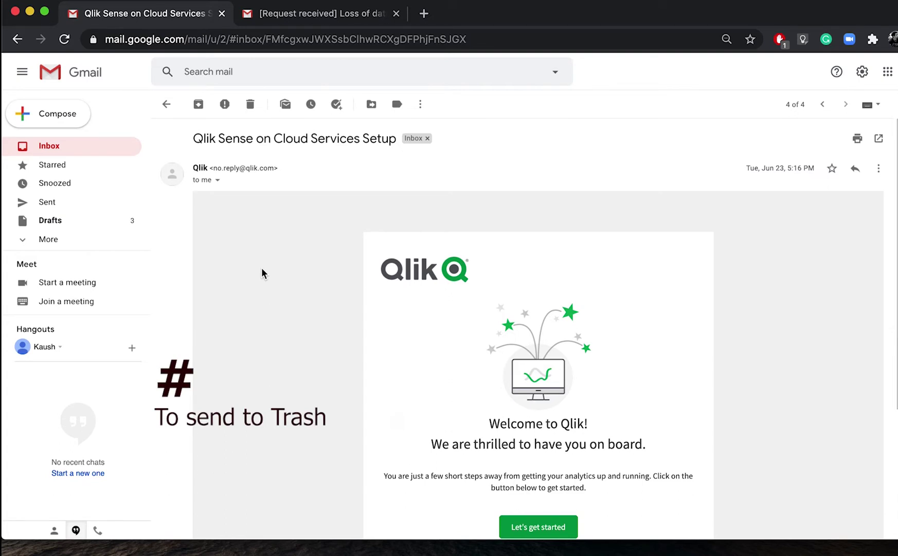
pyautogui.press('#')
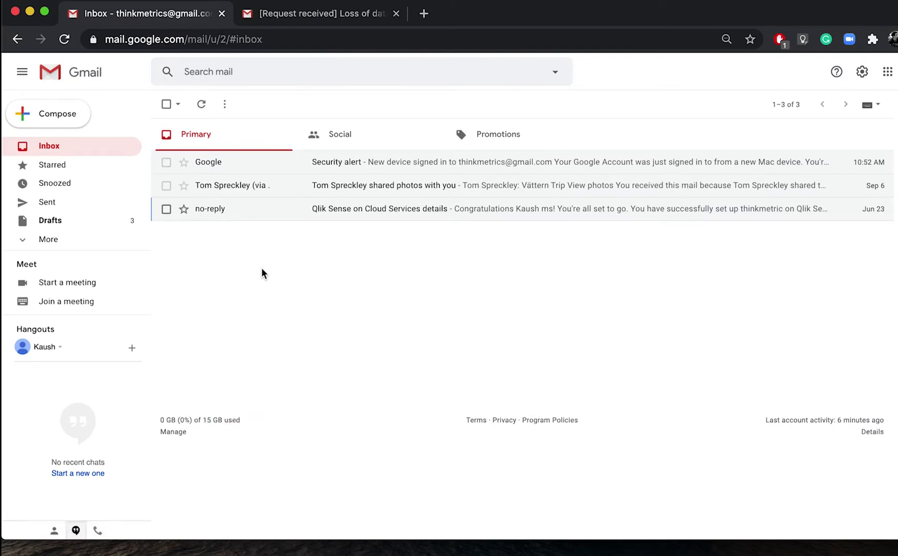
# Mark Google's "Security alert" email as unread, reopen it and return to the inbox.
pyautogui.click(222, 172)
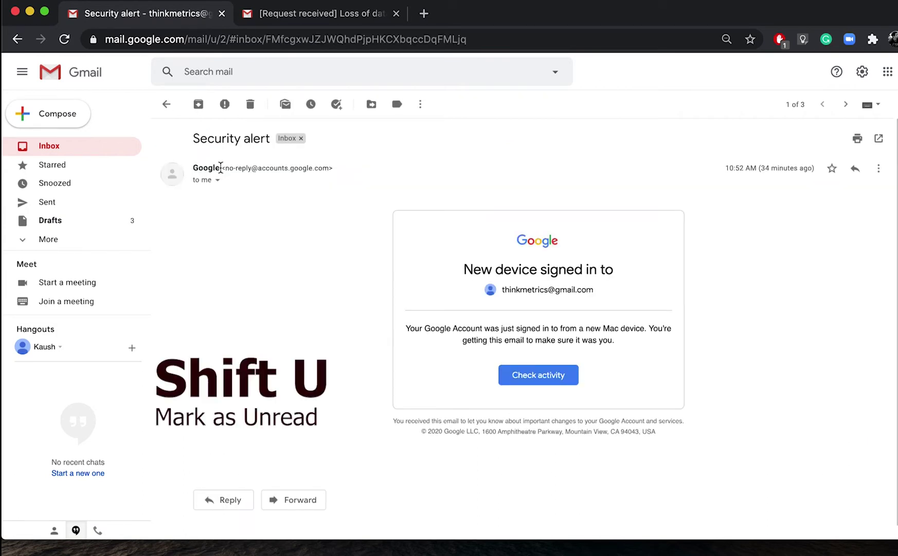
pyautogui.hotkey('shift', 'u')
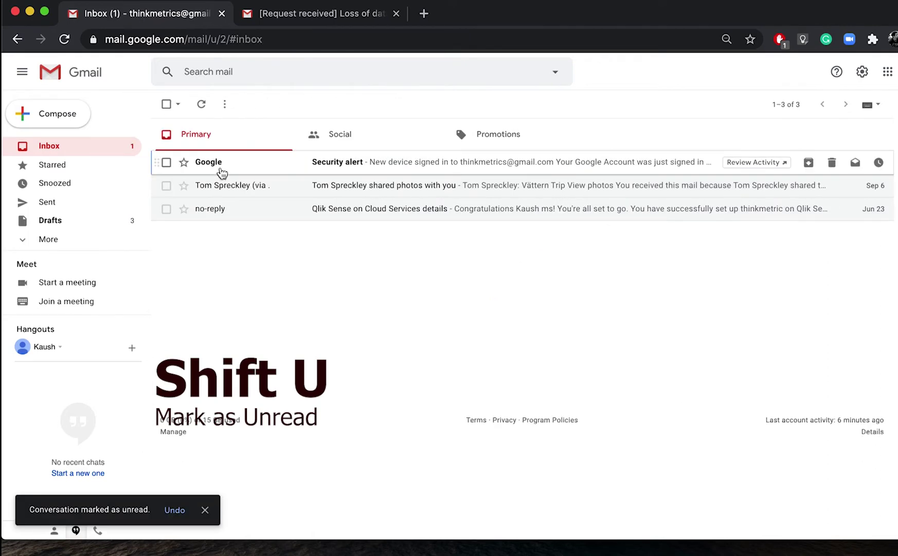
pyautogui.click(229, 170)
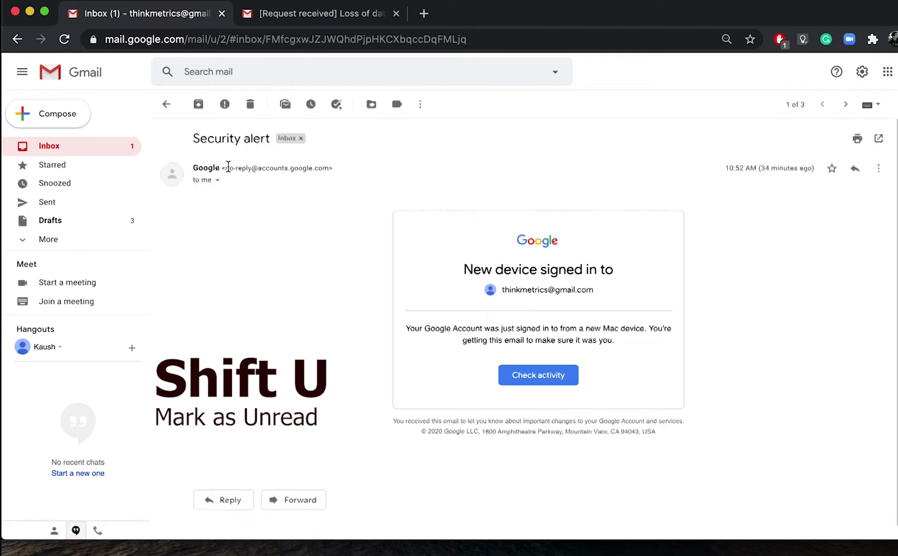
pyautogui.click(165, 104)
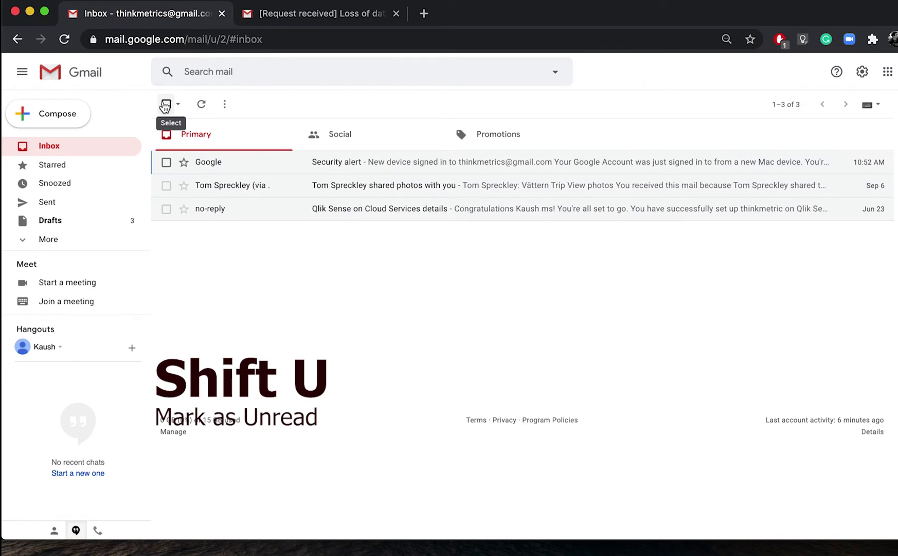
# Star the Sep 6 shared-photos email and move the inbox selection to the no-reply Qlik Sense email.
pyautogui.click(184, 185)
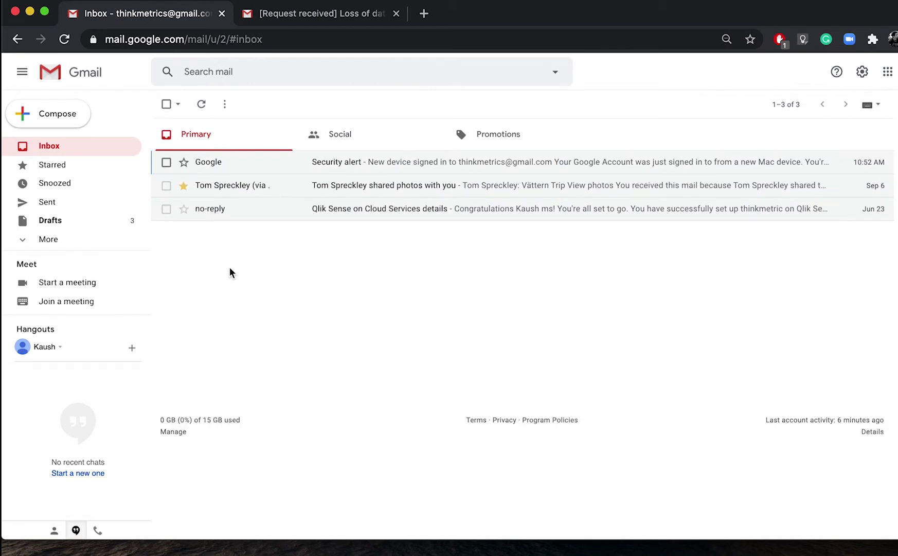
pyautogui.press('j')
pyautogui.press('j')
pyautogui.press('k')
pyautogui.press('k')
pyautogui.press('j')
pyautogui.press('j')
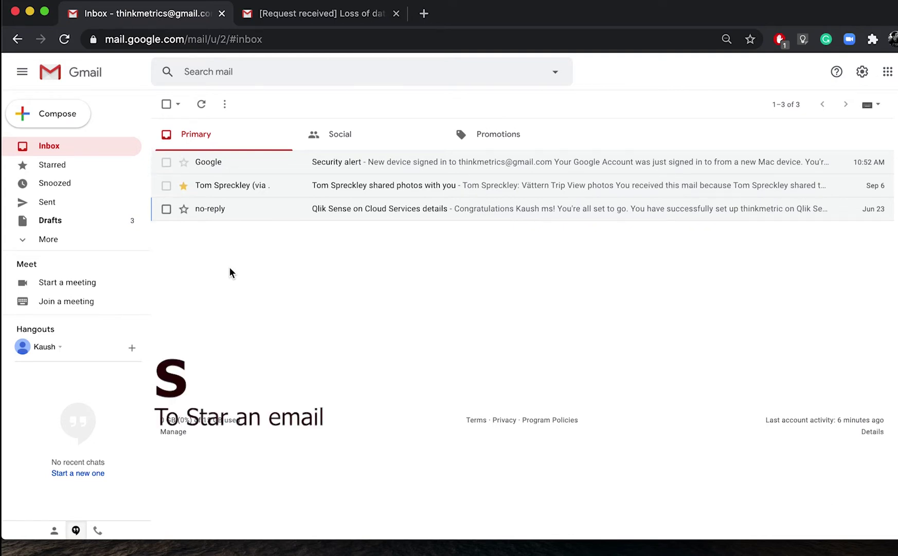
# Star the "Qlik Sense on Cloud Services details" email and remove its star again.
pyautogui.press('k')
pyautogui.press('k')
pyautogui.press('j')
pyautogui.press('j')
pyautogui.press('s')
pyautogui.press('s')
# Select the starred shared-photos email and show only the starred messages.
pyautogui.press('k')
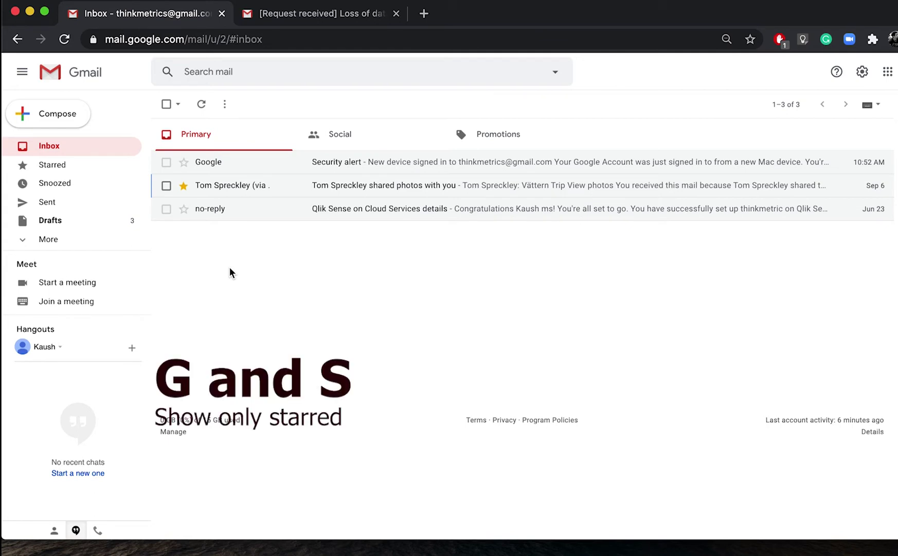
pyautogui.press('g')
pyautogui.press('s')
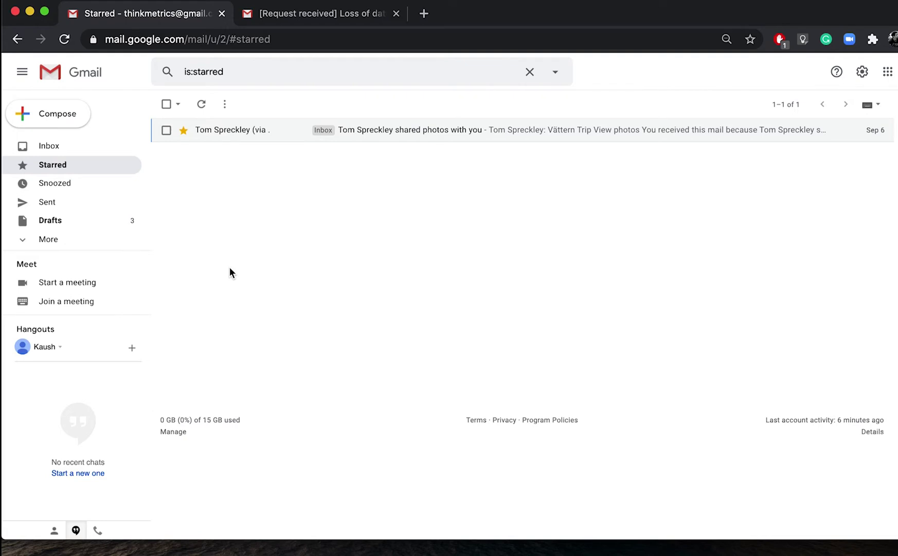
# Return from the starred messages to the inbox and open the Drafts folder.
pyautogui.press('g')
pyautogui.press('i')
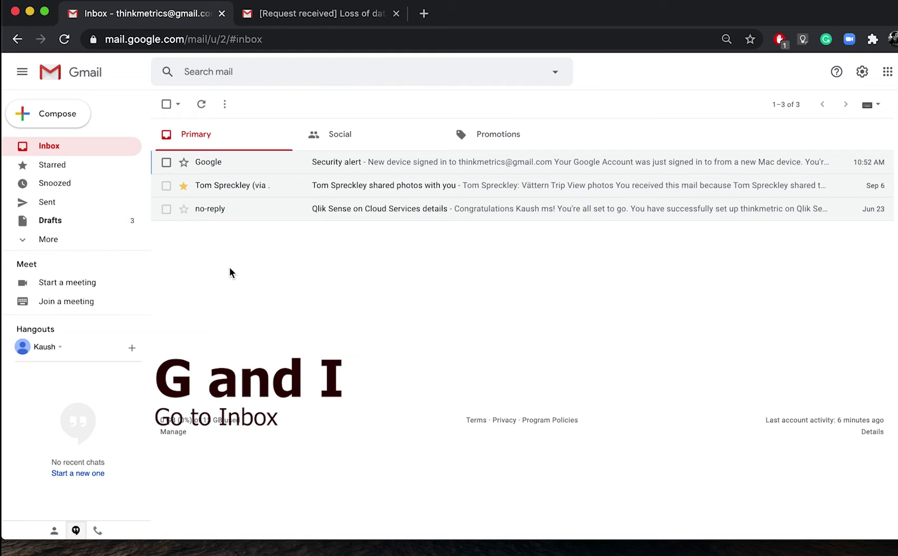
pyautogui.press('g')
pyautogui.press('d')
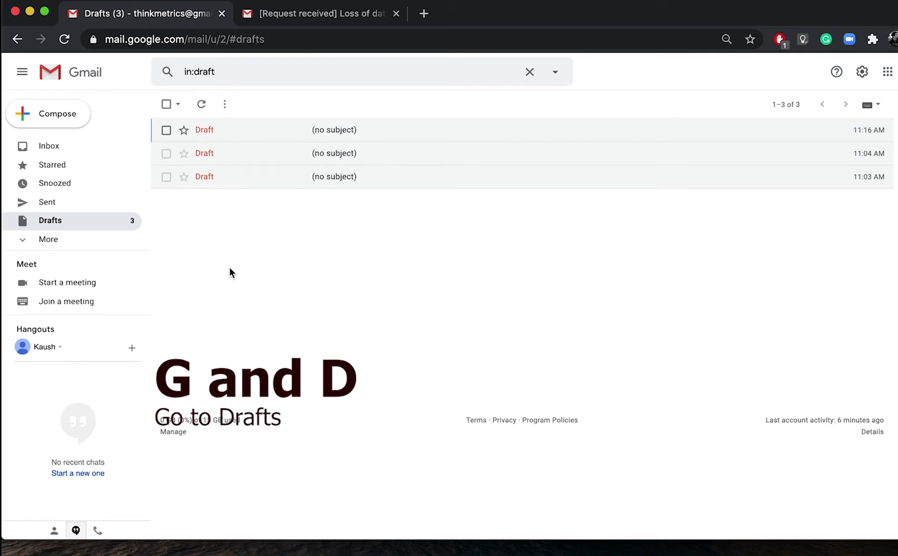
# Move the selection up and down through the drafts, ending on the newest one, and return to the inbox.
pyautogui.press('j')
pyautogui.press('j')
pyautogui.press('k')
pyautogui.press('j')
pyautogui.press('k')
pyautogui.press('j')
pyautogui.press('k')
pyautogui.press('j')
pyautogui.press('k')
pyautogui.press('k')
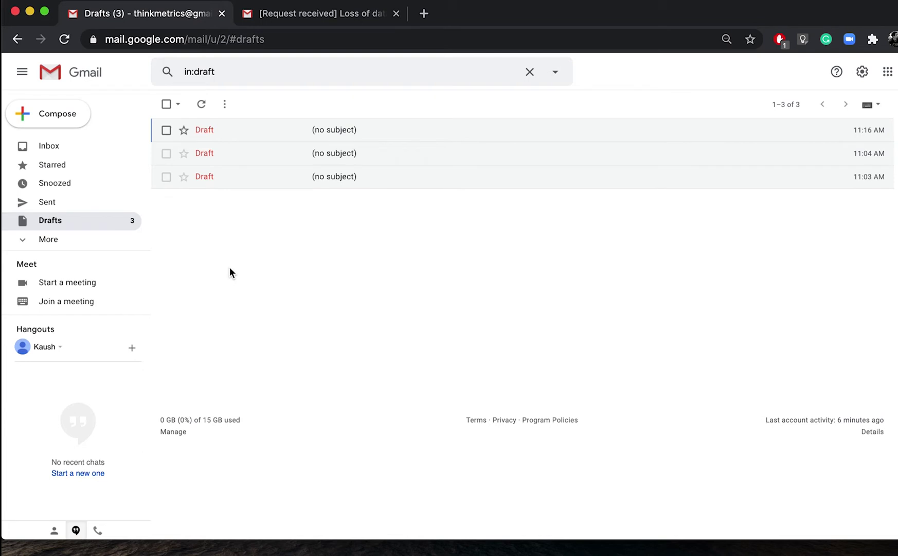
pyautogui.press('g')
pyautogui.press('i')
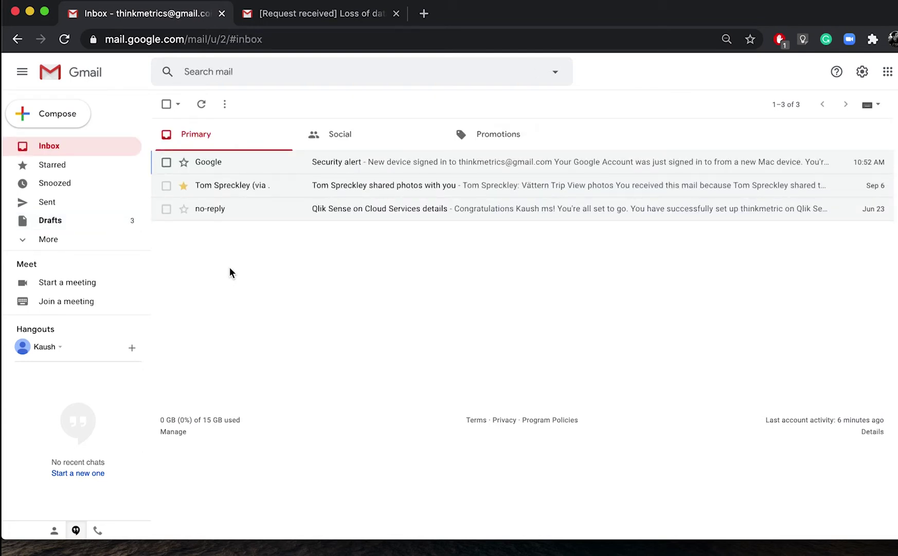
# Place the cursor in the mail search field and leave it without searching.
pyautogui.press('/')
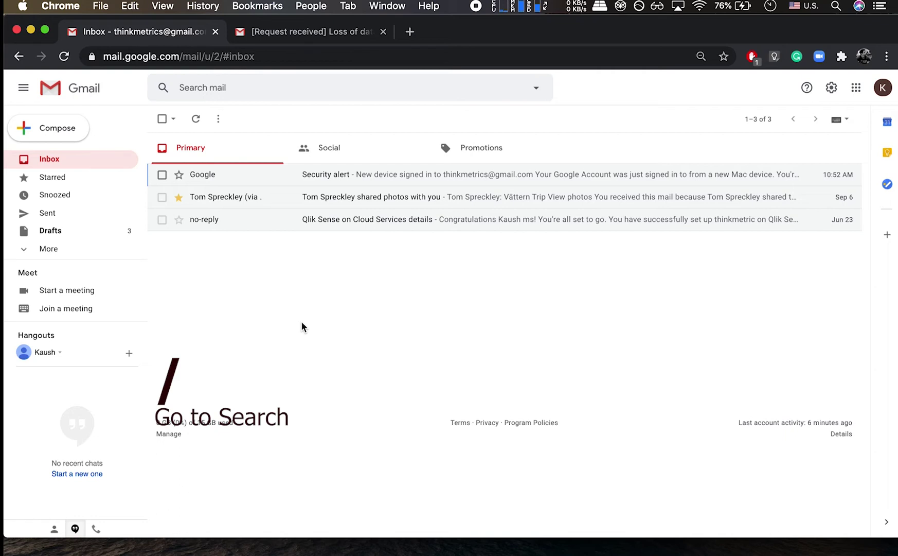
pyautogui.press('/')
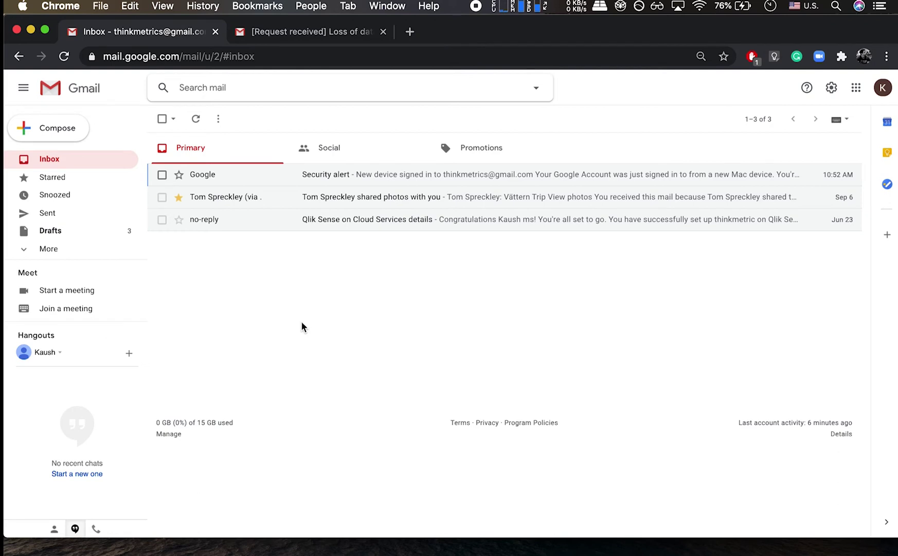
pyautogui.click(302, 322)
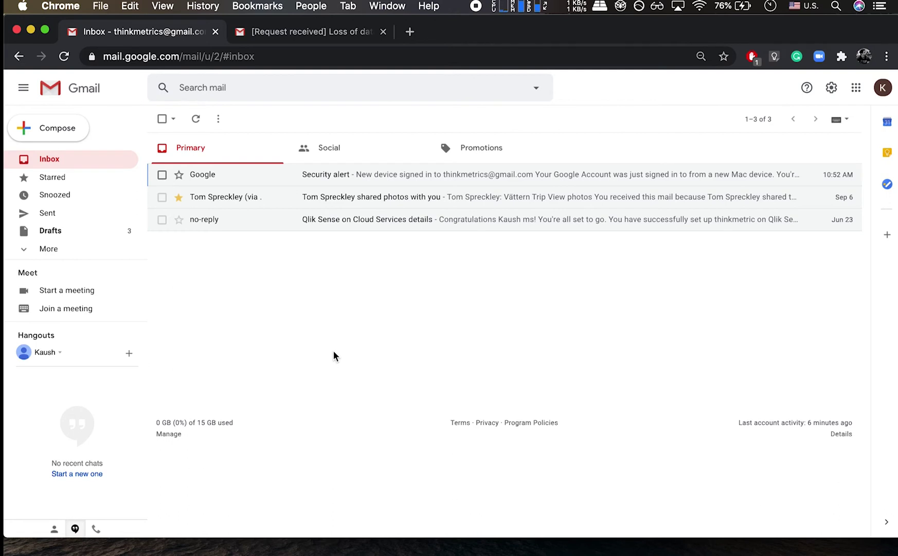
# Cycle repeatedly through the inbox's Primary, Social and Promotions categories, ending on Primary.
pyautogui.press('`')
pyautogui.press('`')
pyautogui.press('`')
pyautogui.press('`')
pyautogui.press('`')
pyautogui.press('`')
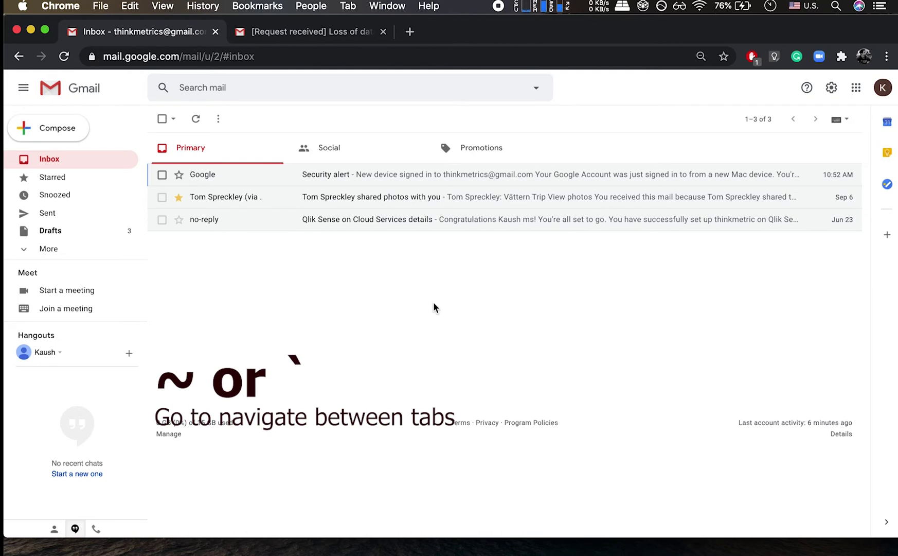
pyautogui.press('`')
pyautogui.press('`')
pyautogui.press('`')
pyautogui.press('`')
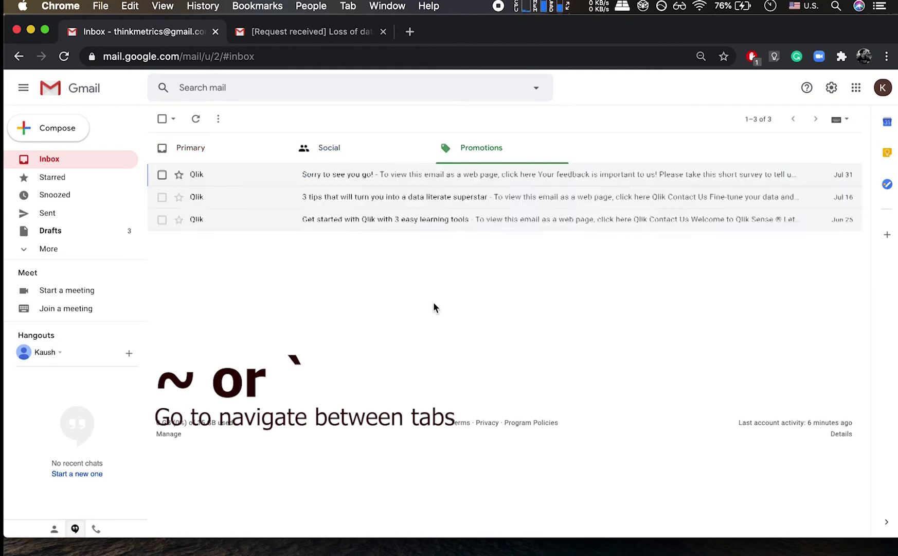
pyautogui.press('`')
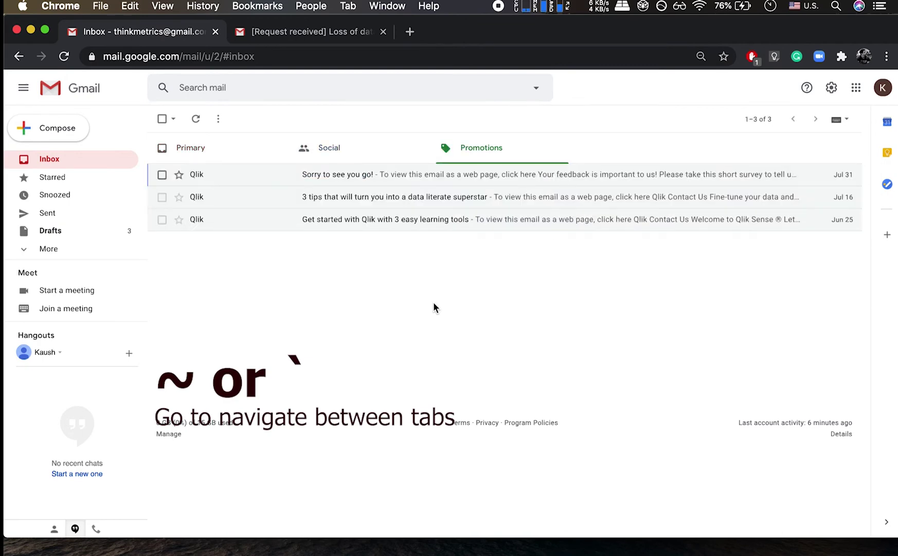
pyautogui.press('`')
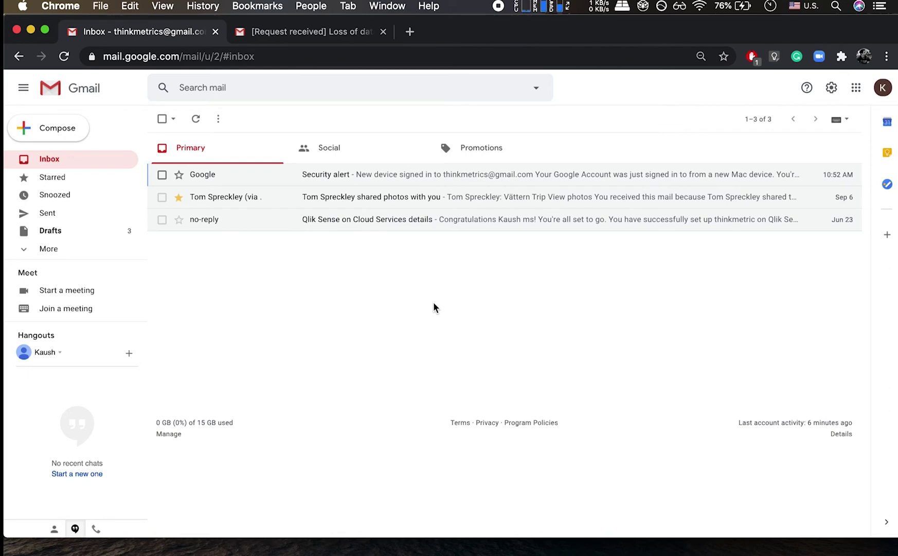
# Open the keyboard shortcuts list, review it through the Application and Hangouts sections, and close it.
pyautogui.hotkey('shift', '/')
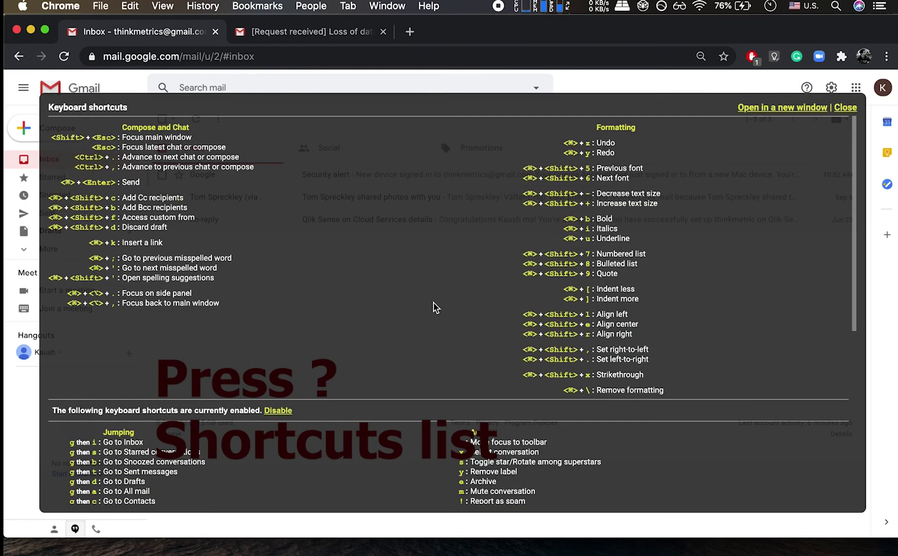
pyautogui.scroll(-10, 433, 307)
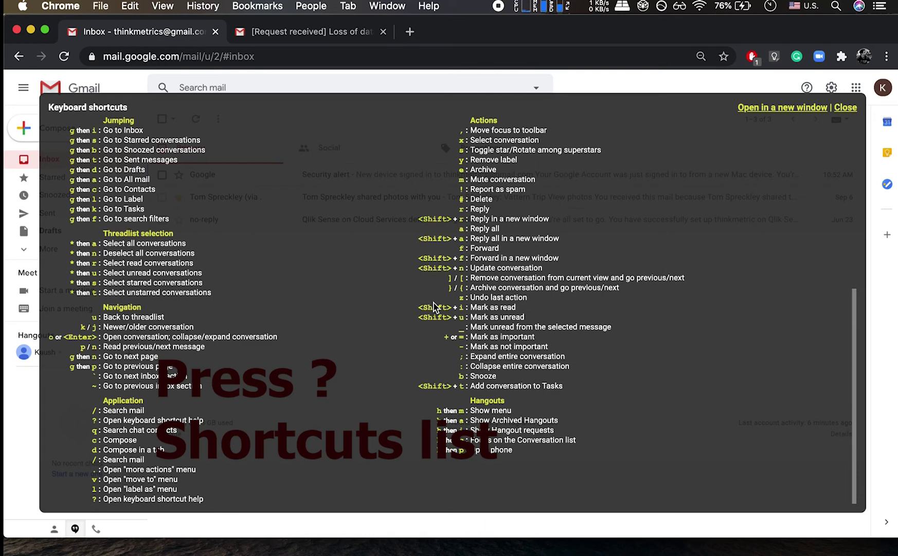
pyautogui.press('Escape')
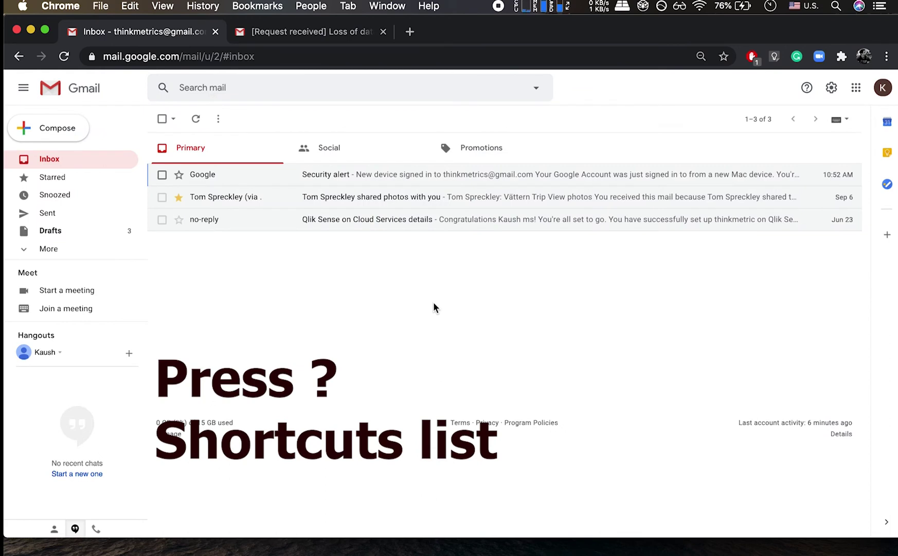